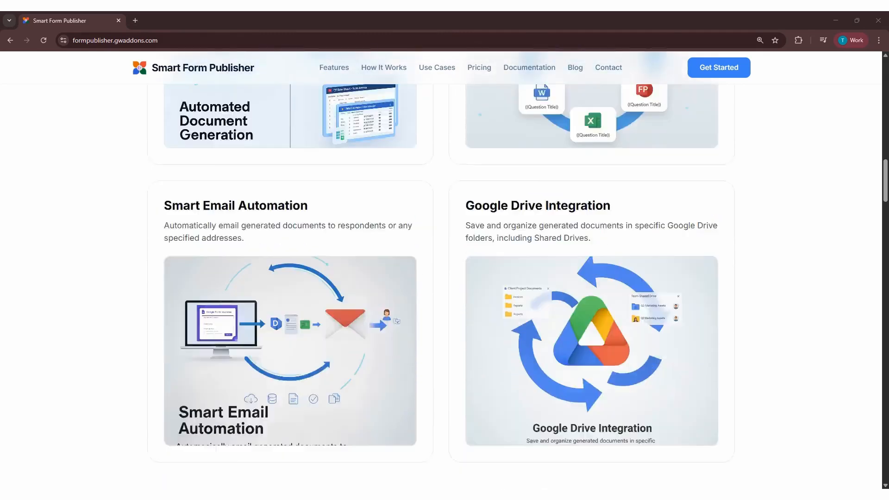
- Review the features, three setup steps and workflow examples on the home page, then open the full list of use cases
scroll(445, 269, "down", 6)
scroll(445, 268, "down", 2)
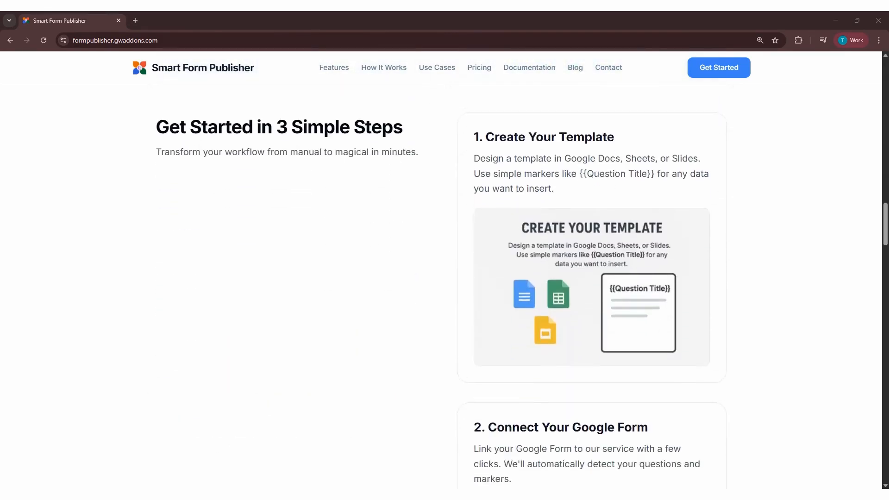
scroll(444, 268, "down", 6)
scroll(445, 268, "down", 8)
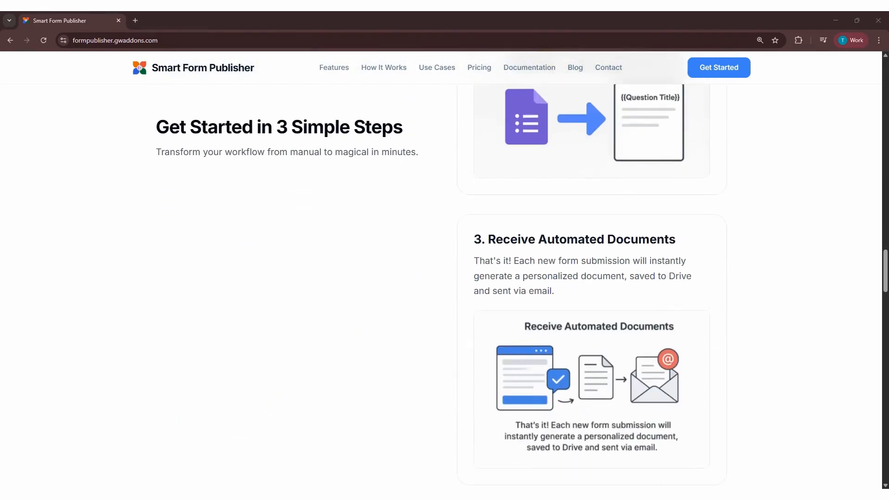
scroll(444, 269, "down", 1)
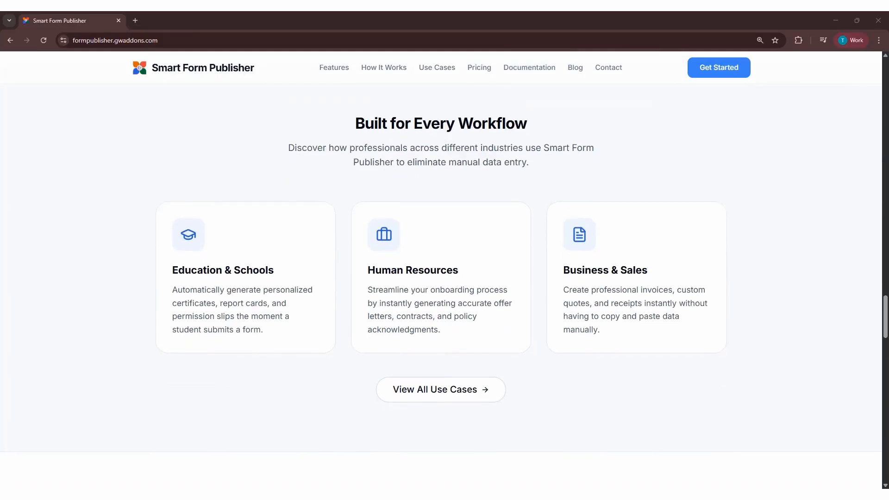
left_click(472, 401)
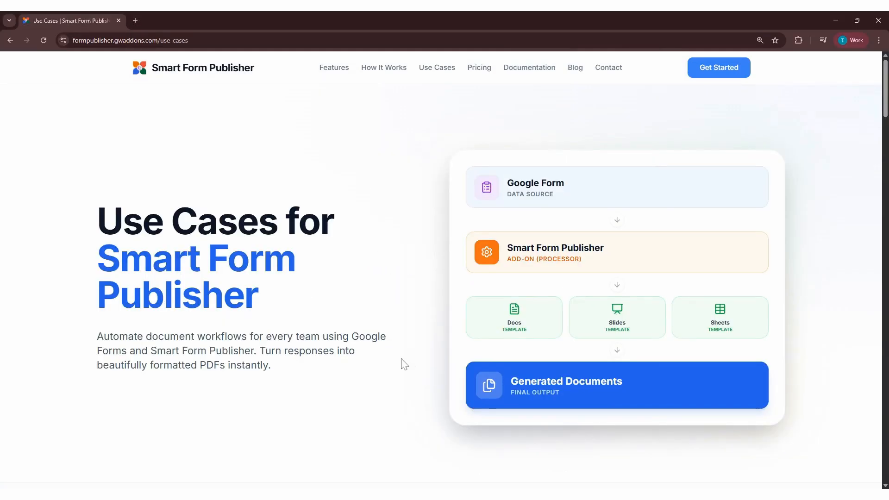
- Read through the use case categories, certificate and HR workflows, and the explanation of how Smart Form Publisher works
scroll(403, 364, "down", 8)
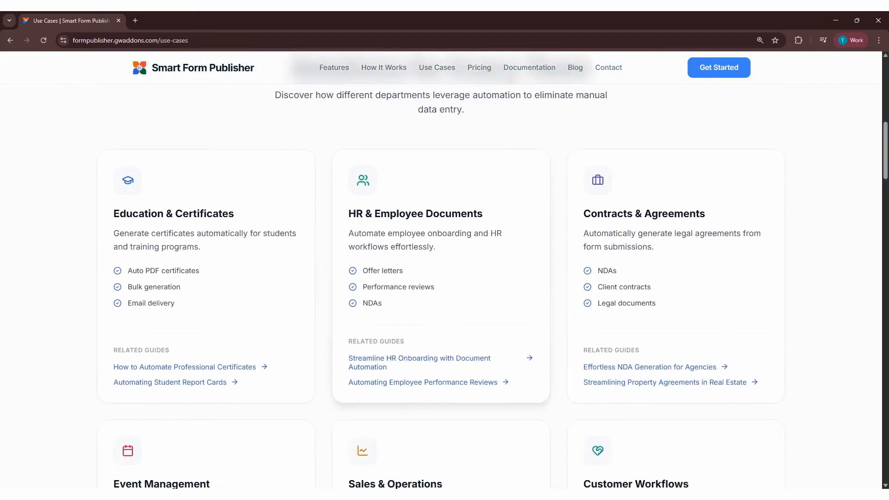
scroll(403, 363, "down", 5)
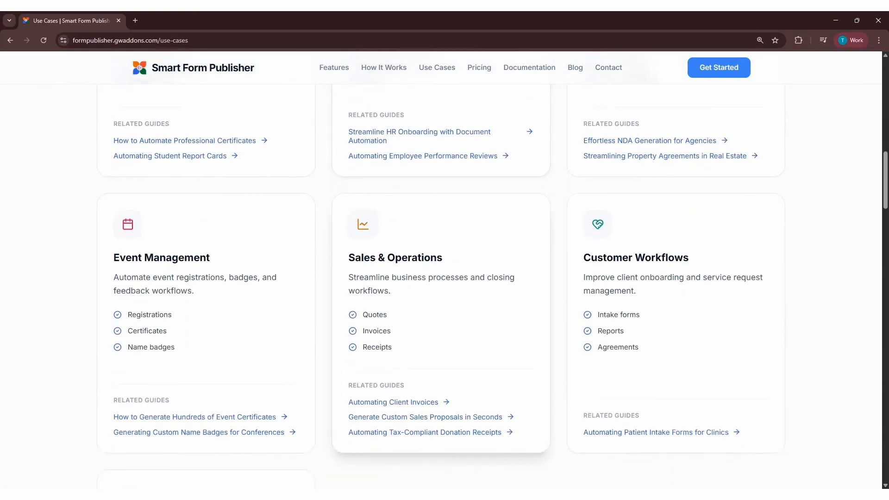
scroll(403, 364, "down", 8)
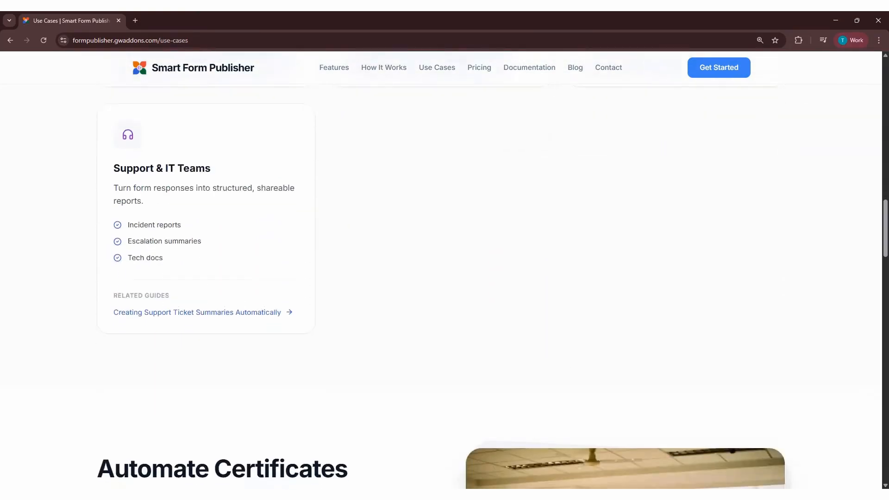
scroll(403, 363, "down", 6)
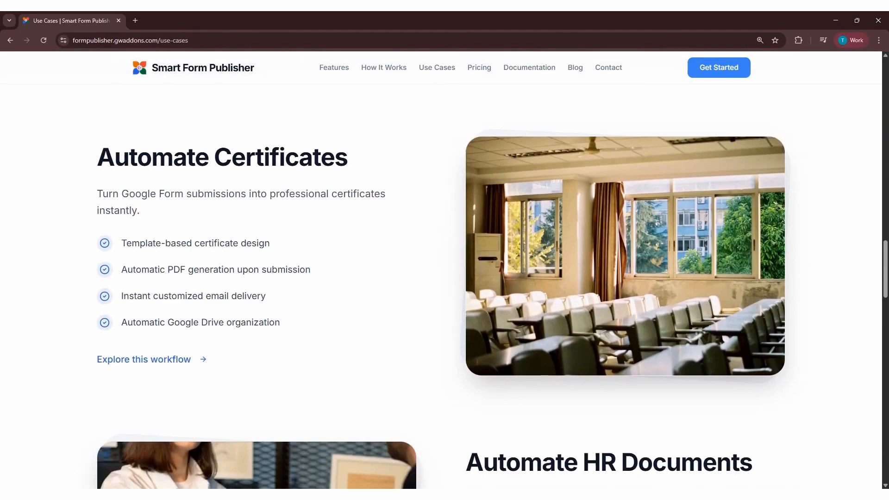
scroll(440, 268, "down", 5)
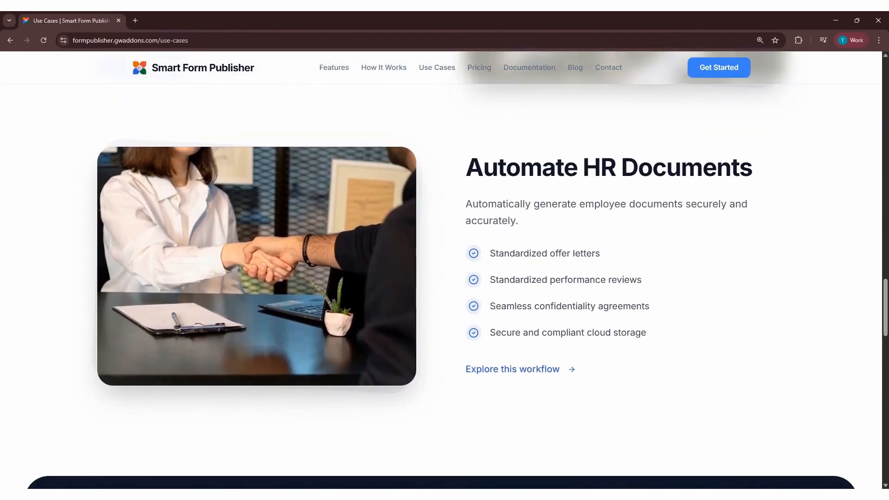
scroll(440, 268, "down", 7)
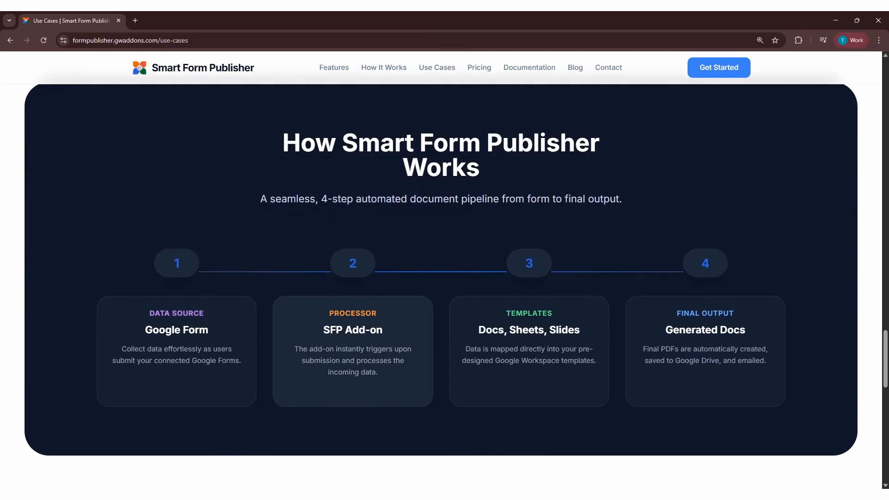
scroll(440, 269, "down", 10)
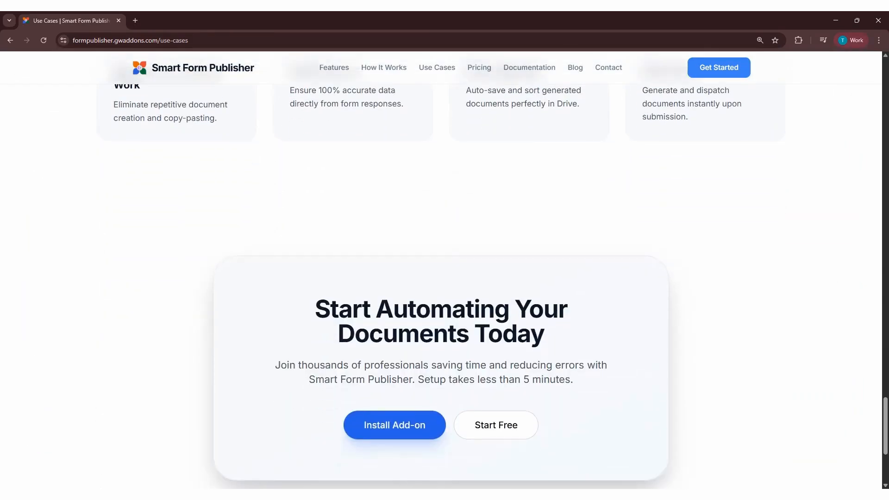
scroll(440, 269, "down", 1)
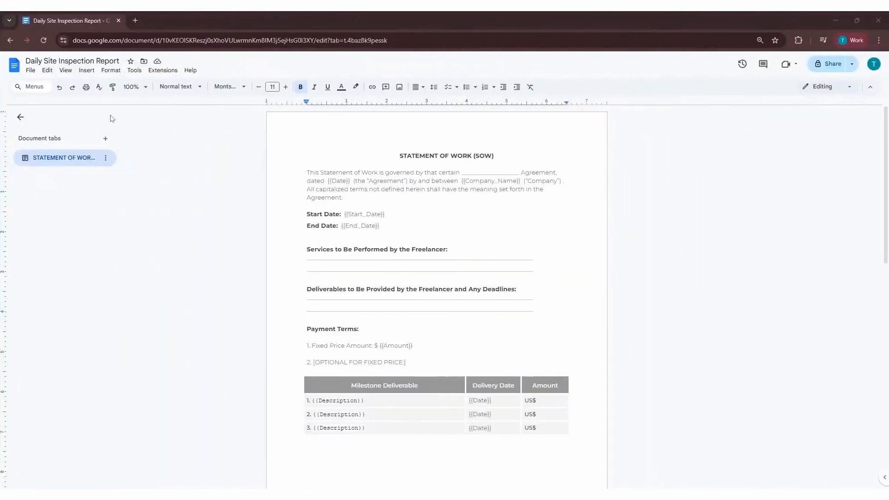
- Examine the Daily Site Inspection Report template's title, heading, introductory paragraph and its date and company name placeholders
double_click(76, 60)
left_click_drag(95, 60, 128, 63)
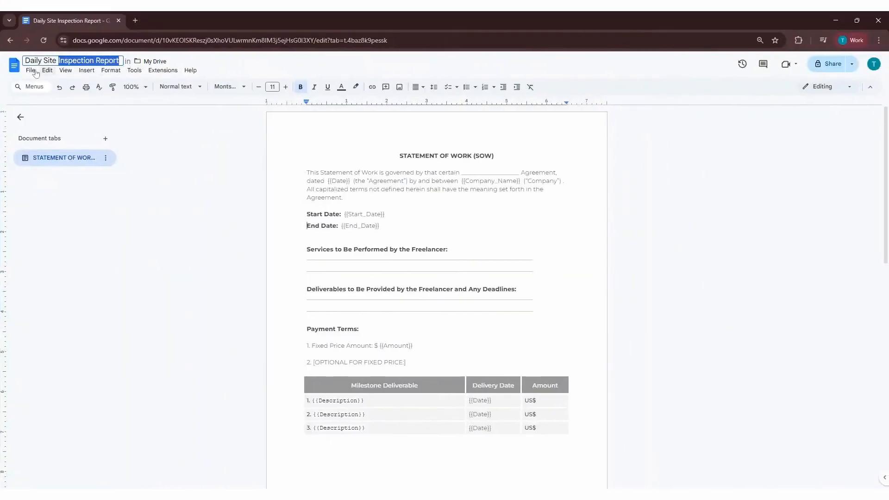
left_click_drag(34, 61, 57, 62)
left_click(237, 174)
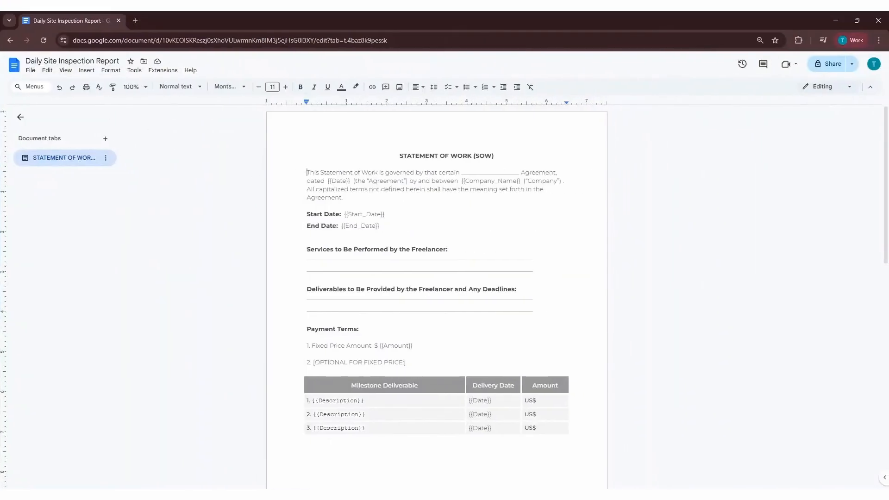
left_click_drag(399, 156, 494, 156)
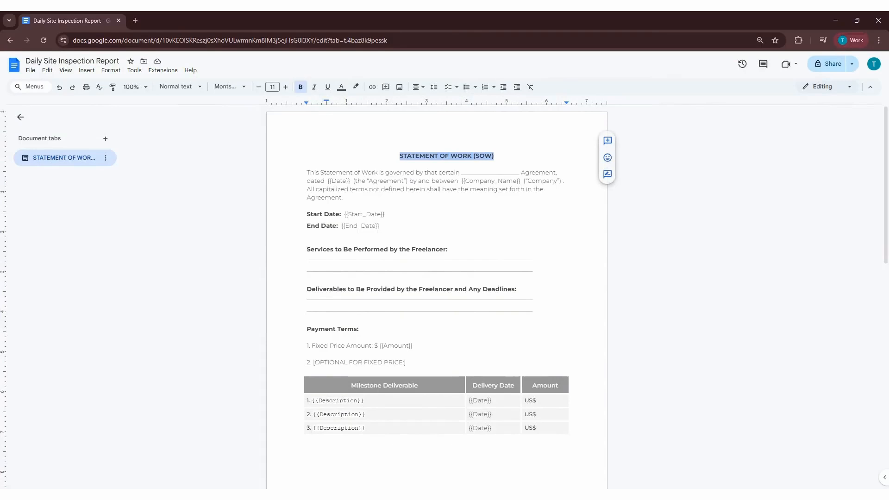
left_click_drag(306, 172, 540, 172)
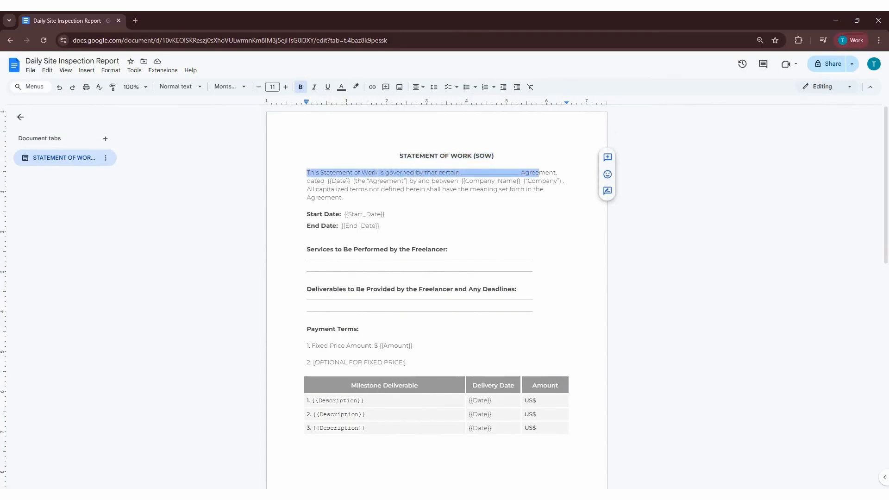
left_click(470, 172)
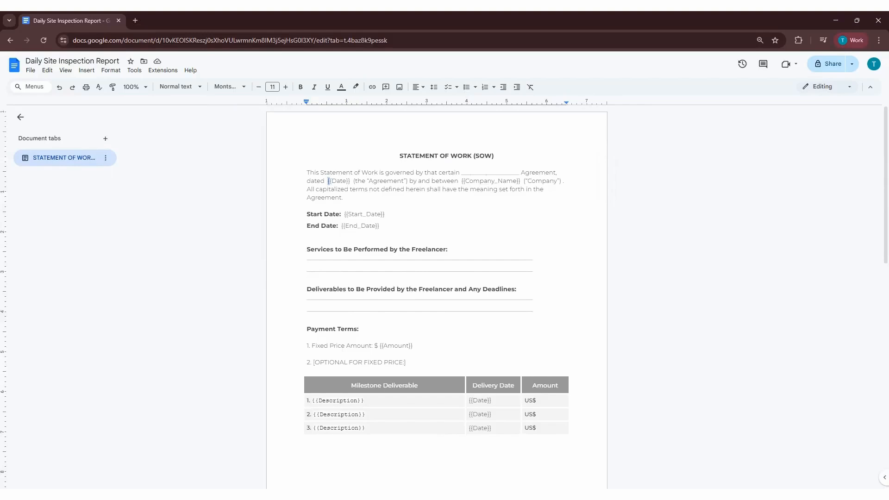
left_click_drag(328, 180, 414, 181)
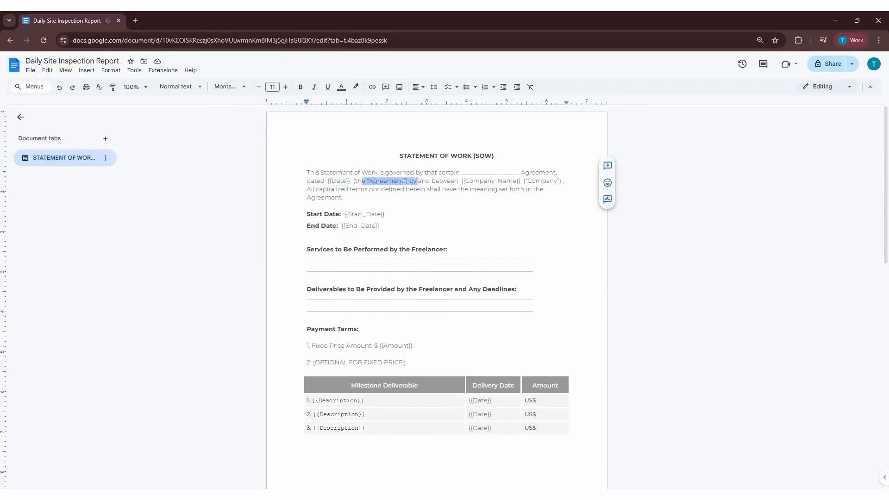
left_click_drag(523, 181, 560, 181)
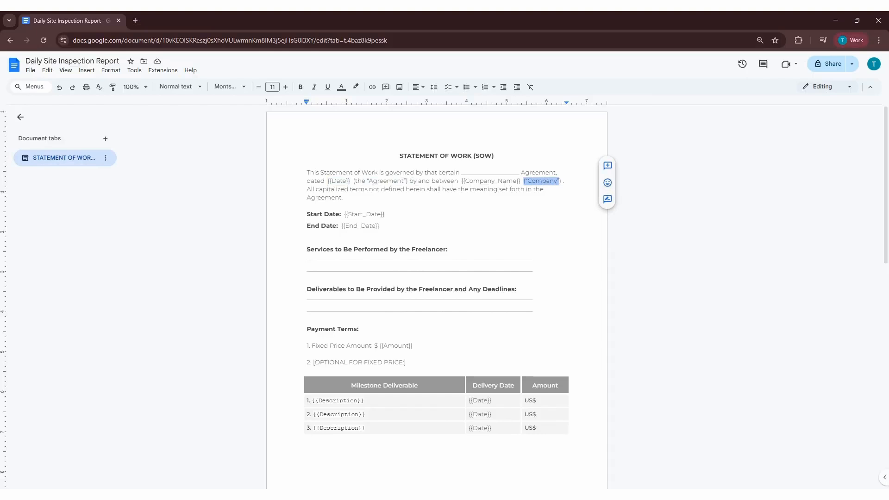
left_click(521, 181)
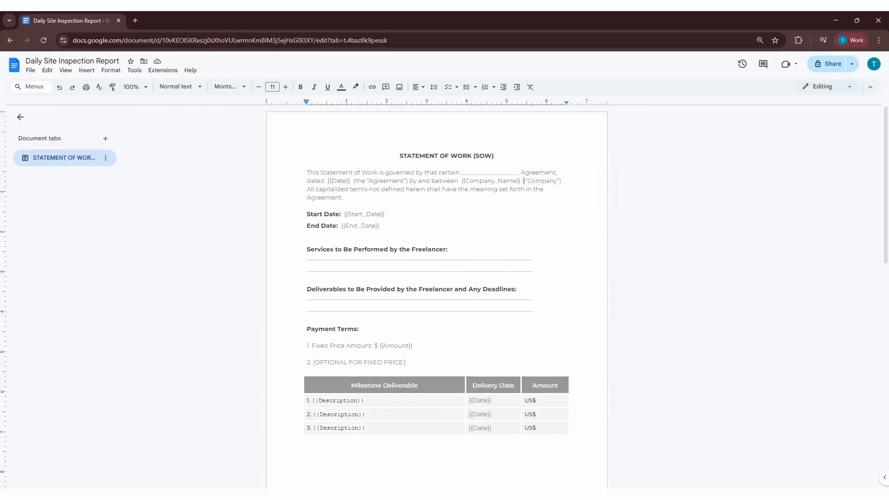
left_click_drag(307, 189, 388, 215)
left_click_drag(332, 226, 382, 226)
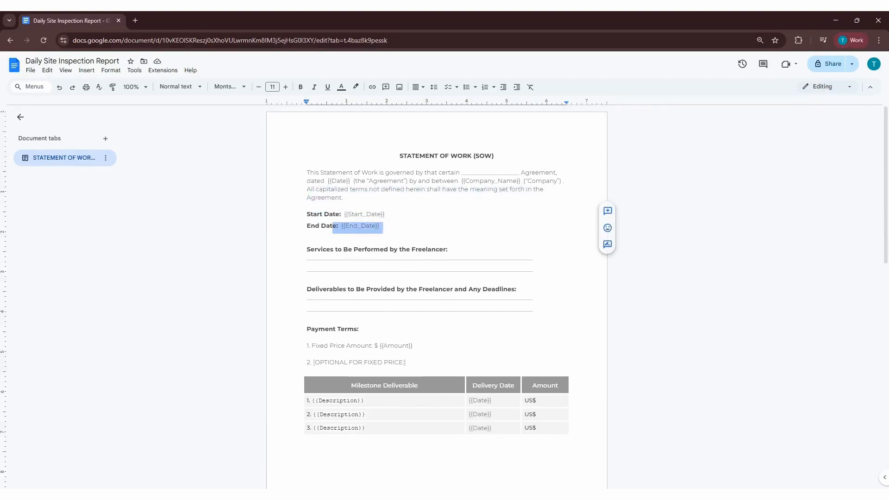
- Examine the services heading, the {{Amount}} placeholder, and the {{Description}} and {{Date}} placeholders in the milestone table
left_click_drag(310, 250, 448, 249)
scroll(437, 296, "down", 3)
left_click_drag(310, 207, 403, 207)
left_click(404, 207)
double_click(403, 207)
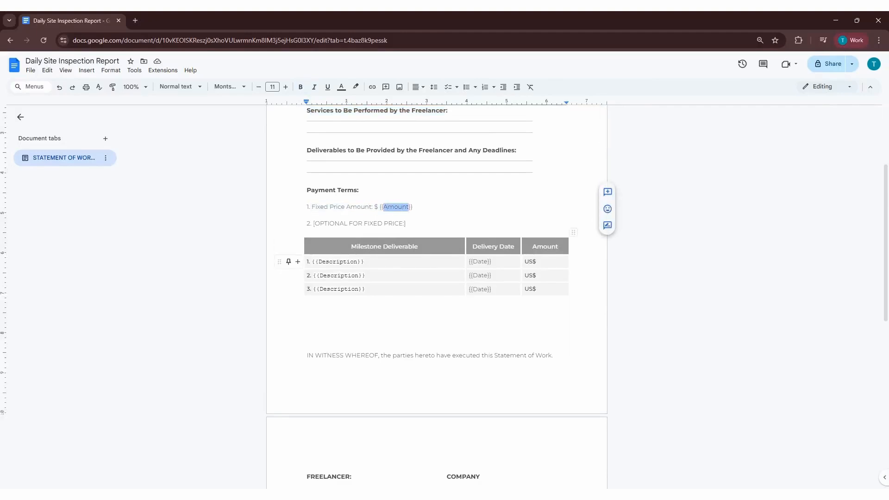
double_click(338, 262)
double_click(339, 276)
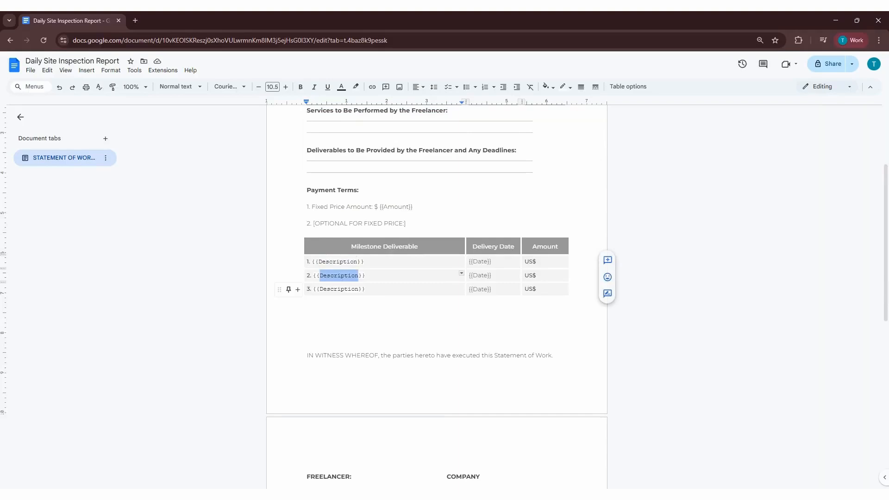
double_click(339, 289)
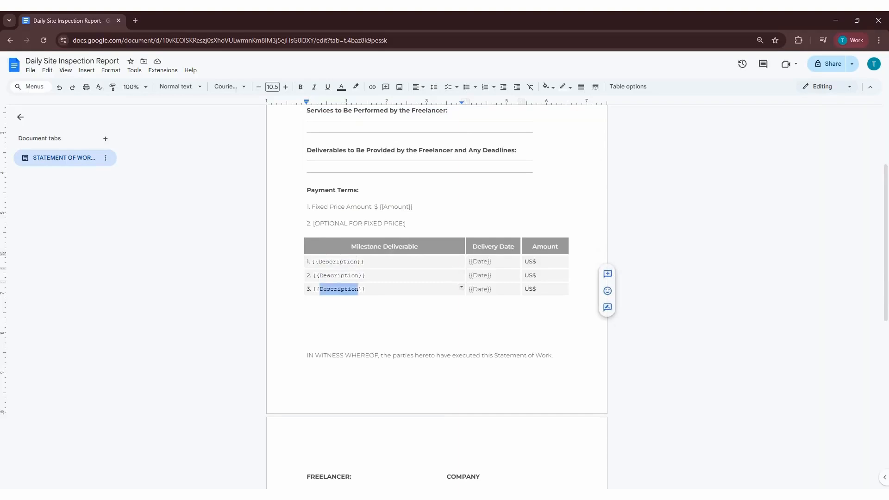
double_click(480, 262)
double_click(481, 276)
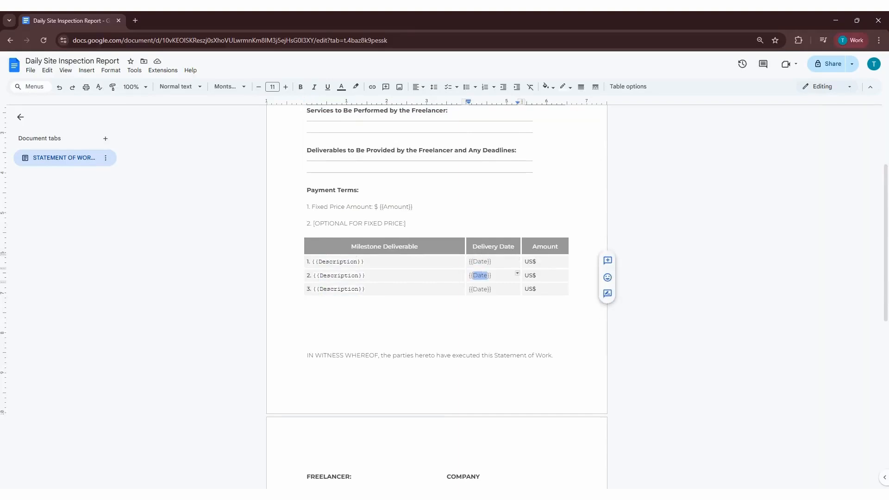
double_click(480, 290)
- Examine the template's closing witness statement and the freelancer and company signature blocks on the second page
scroll(437, 278, "down", 3)
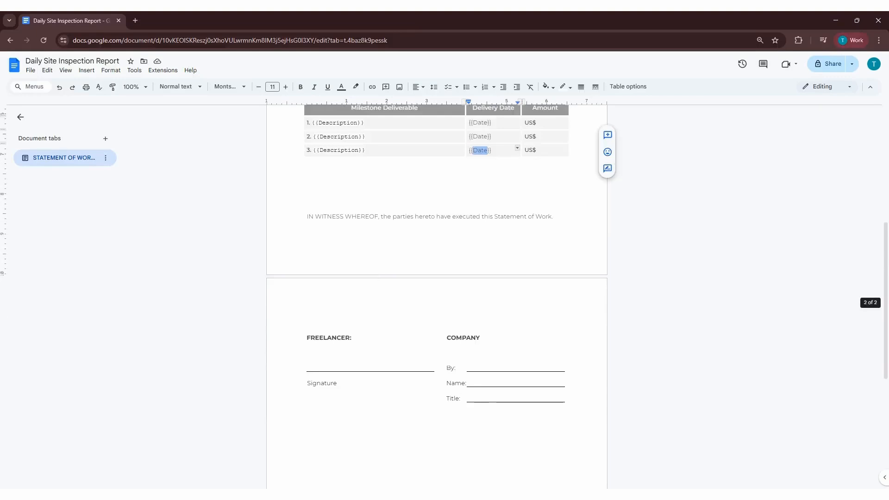
left_click_drag(307, 216, 558, 216)
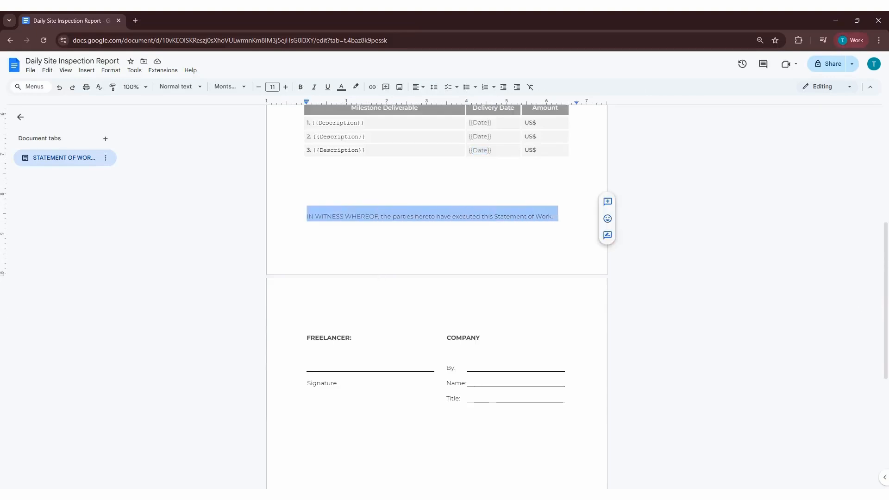
scroll(437, 278, "down", 1)
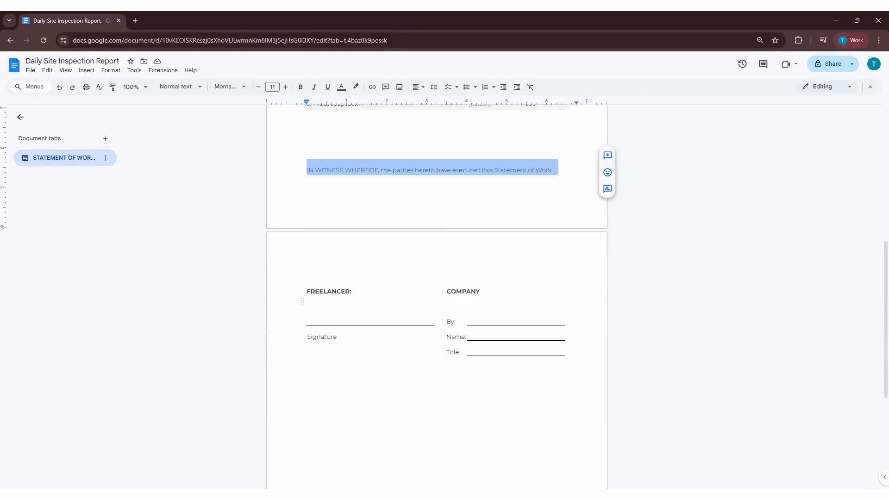
left_click_drag(307, 292, 352, 292)
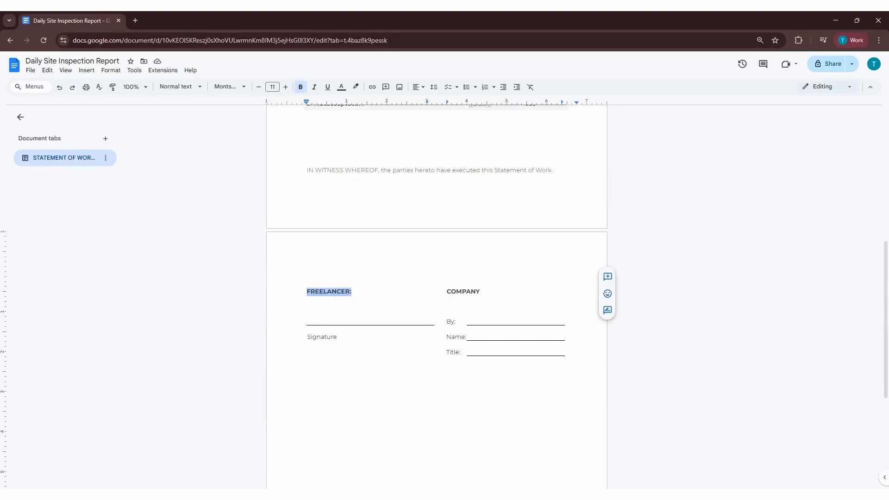
left_click_drag(447, 292, 484, 292)
left_click_drag(311, 337, 342, 337)
left_click_drag(447, 322, 482, 322)
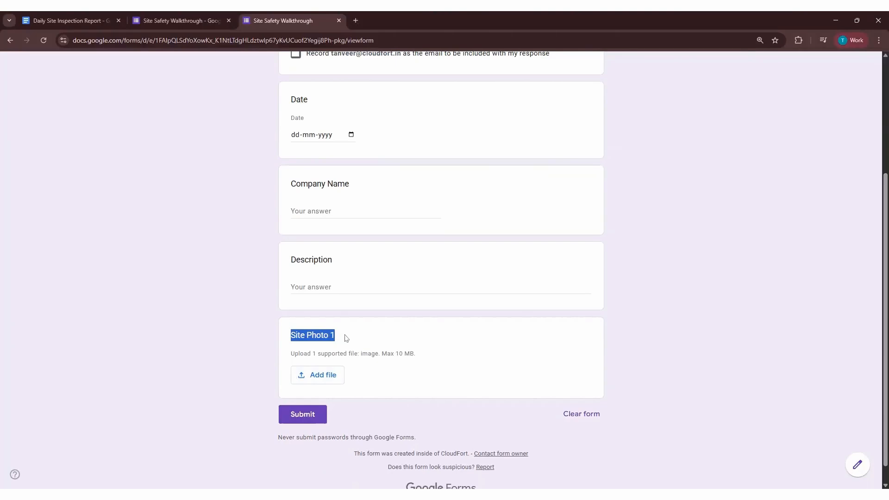
- Return from the live Site Safety Walkthrough form to its editor and launch the Smart Form Publisher add-on
left_click(344, 338)
scroll(347, 338, "up", 1)
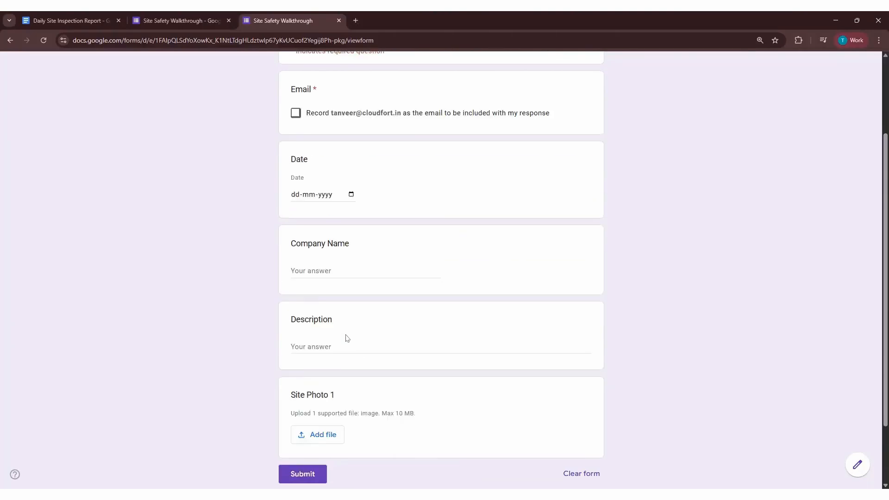
scroll(346, 337, "up", 2)
left_click(190, 20)
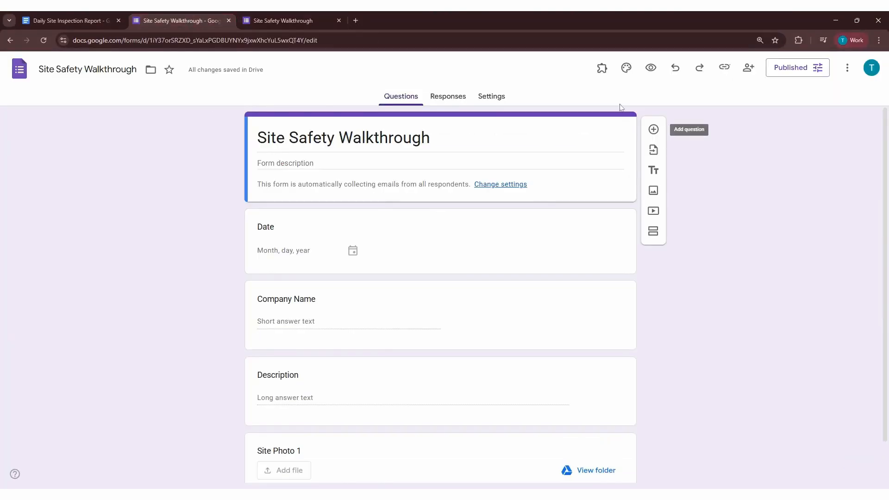
left_click(601, 67)
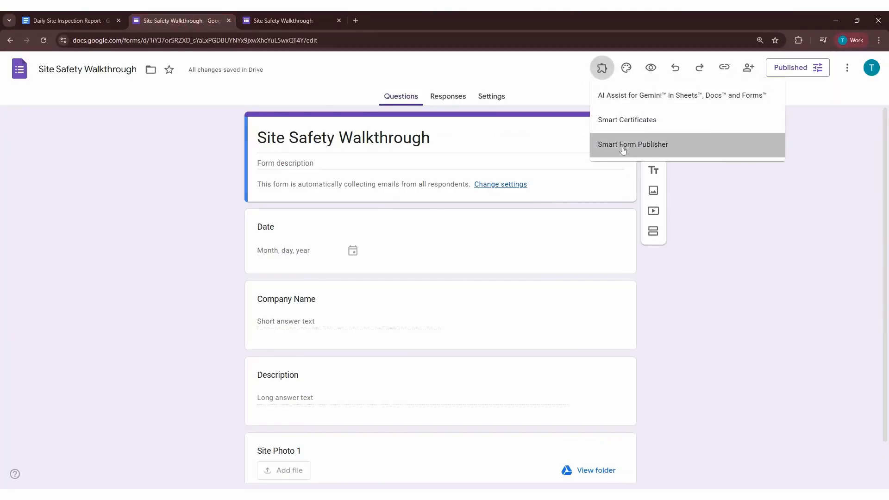
left_click(621, 146)
left_click(402, 114)
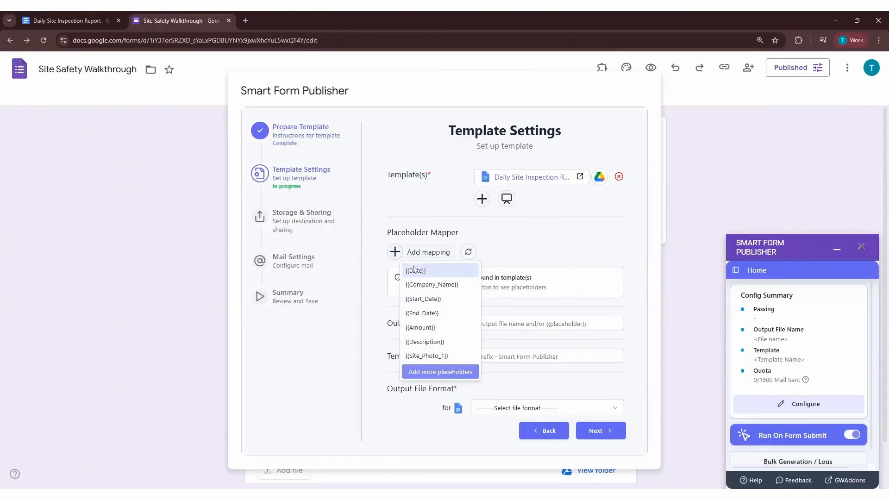
- Add placeholder mappings for {{Date}}, {{Company_Name}}, {{Description}} and {{Site_Photo_1}} in the template settings
left_click(403, 269)
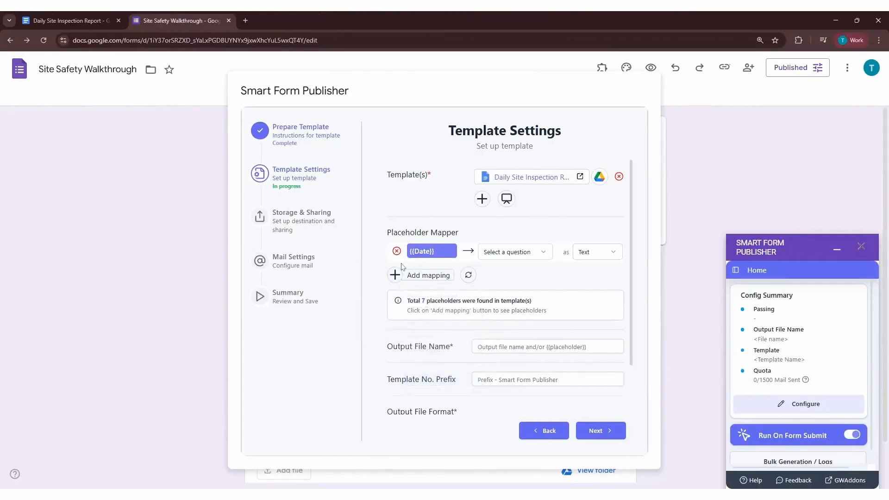
left_click(401, 275)
left_click(419, 292)
left_click(403, 298)
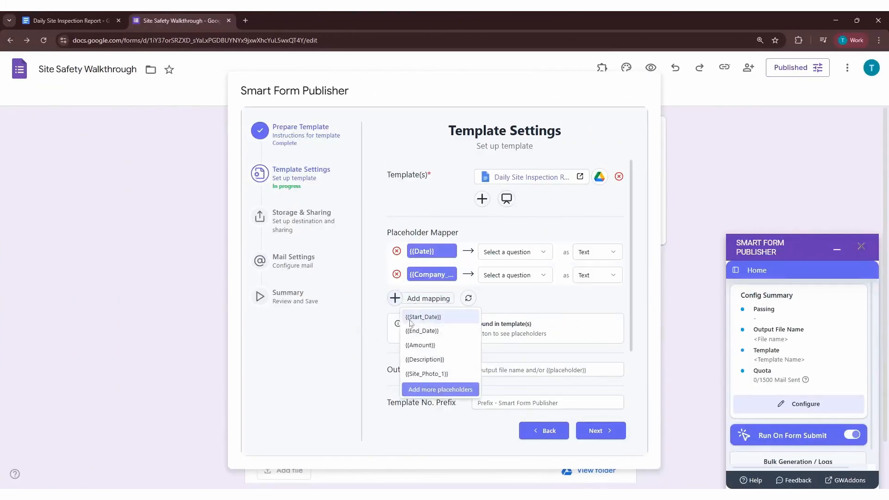
left_click(419, 359)
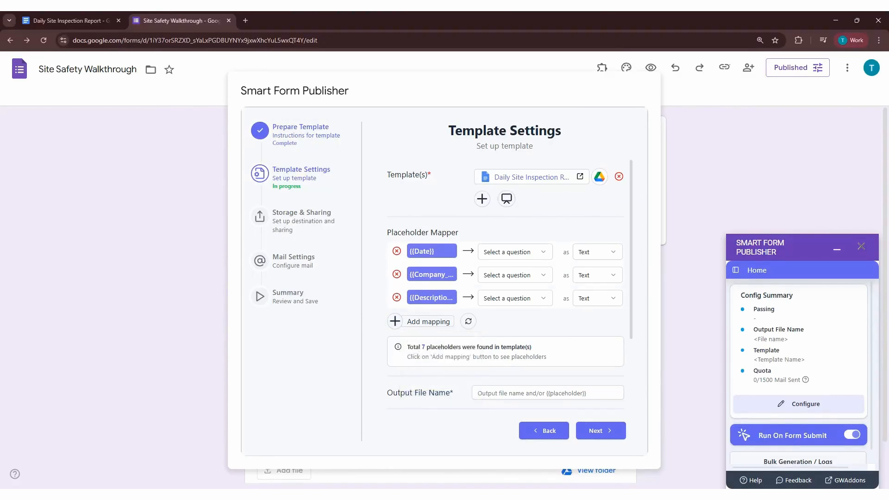
left_click(401, 321)
left_click(415, 383)
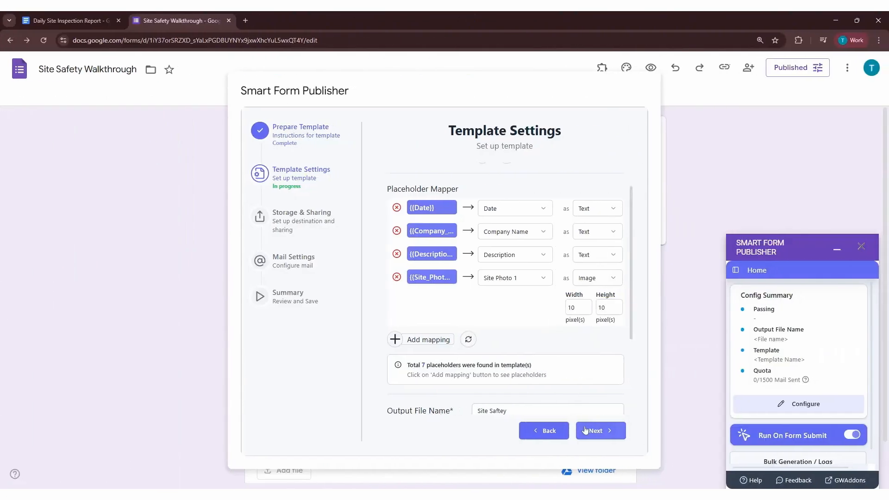
- Continue to the storage settings and choose the Active Projects/Project_Alpha/Reports folder as the destination for generated files
left_click(585, 431)
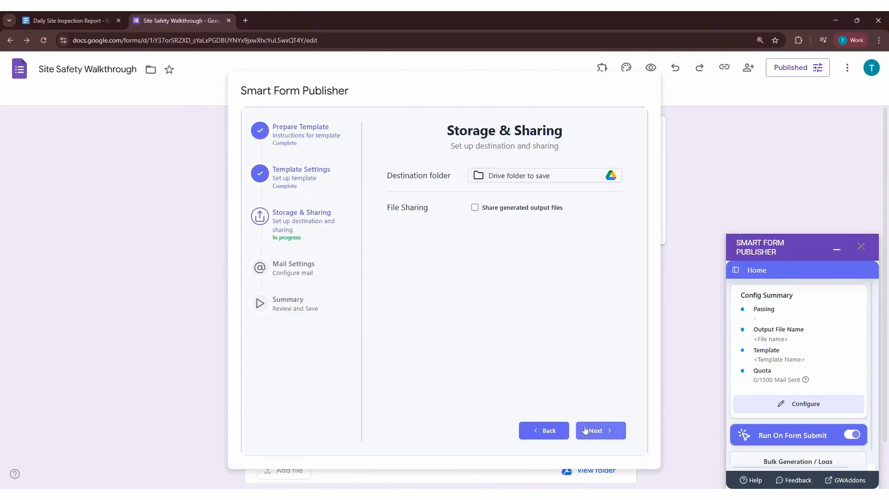
left_click(519, 180)
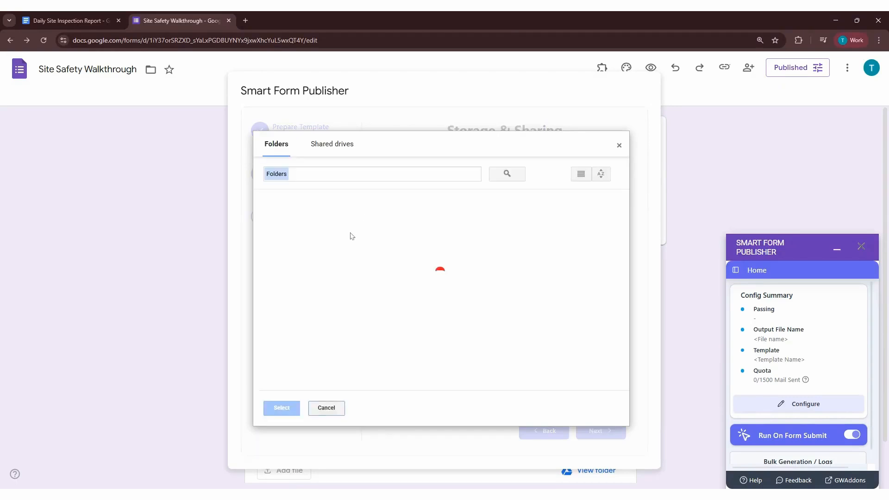
left_click(330, 224)
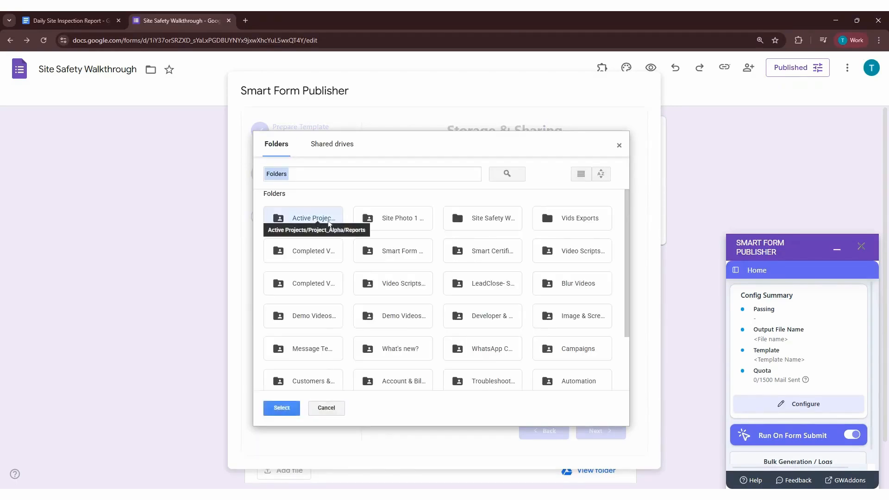
left_click(282, 408)
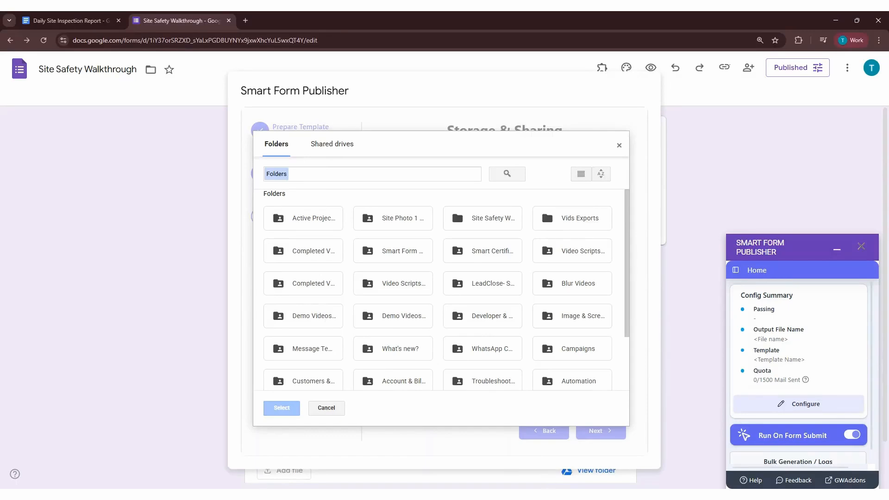
left_click(291, 220)
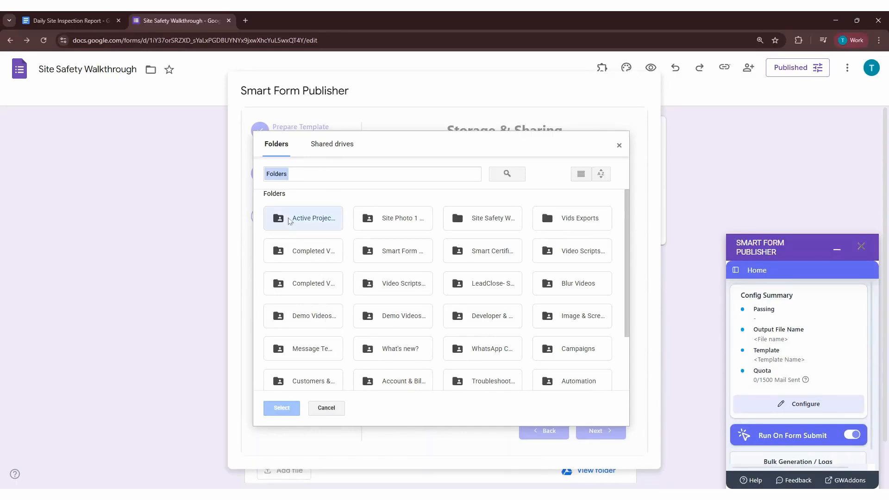
left_click(281, 407)
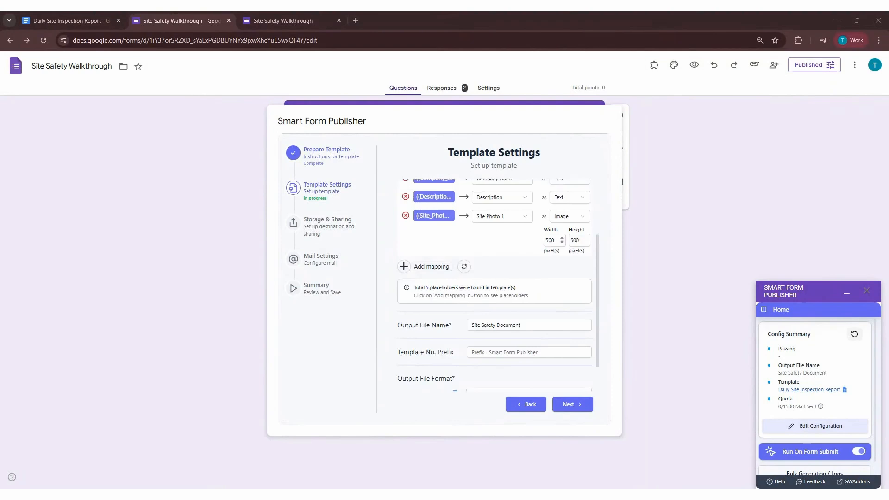
- Set the image width of the {{Site_Photo_1}} mapping to 400 pixels
left_click(552, 240)
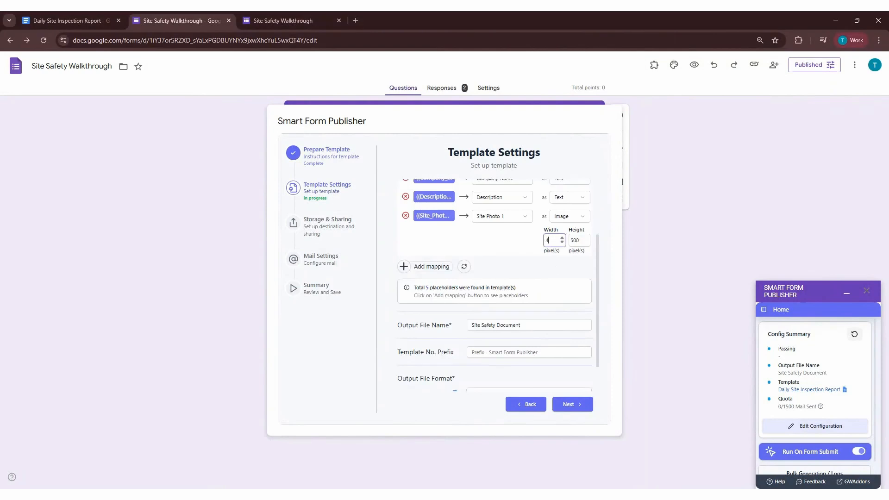
type("400")
key("Tab")
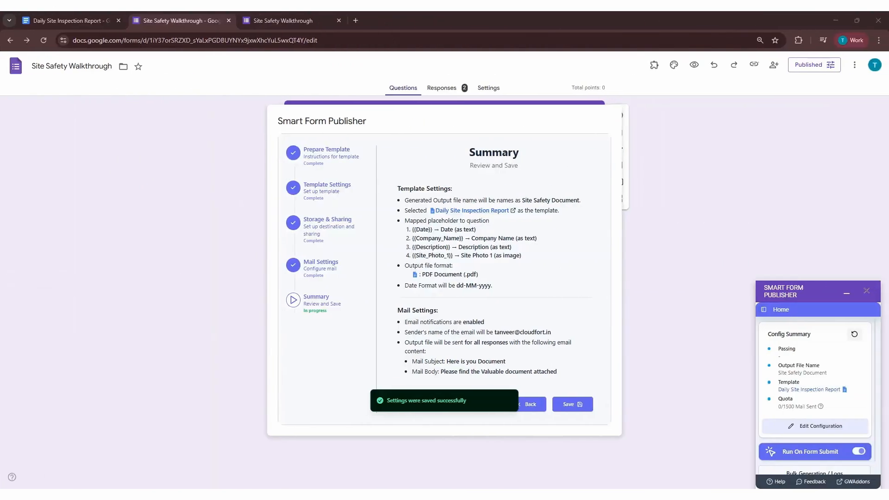
- Reload the live Site Safety Walkthrough form, upload the gw_addons image file as Site Photo 1, and submit the response
left_click(283, 21)
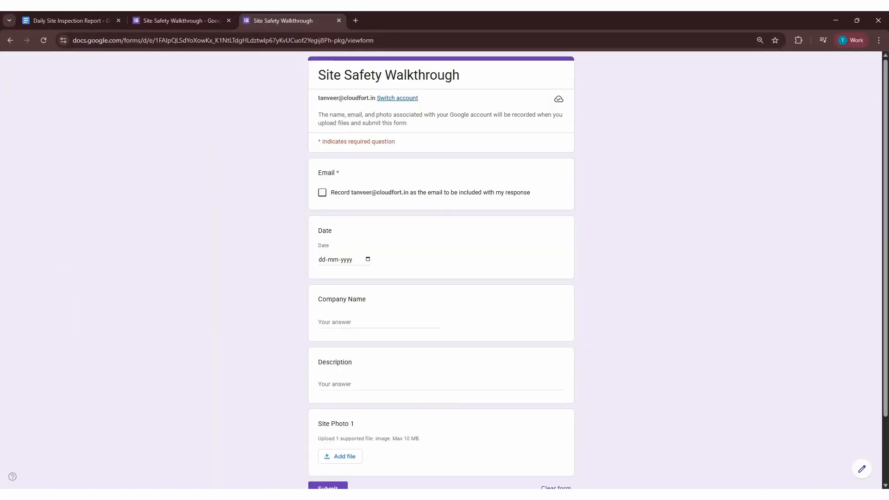
left_click(46, 45)
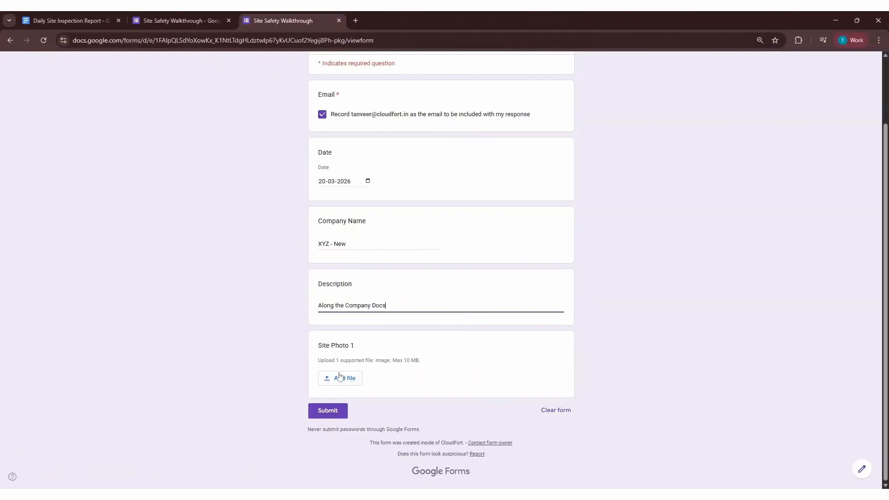
left_click(340, 378)
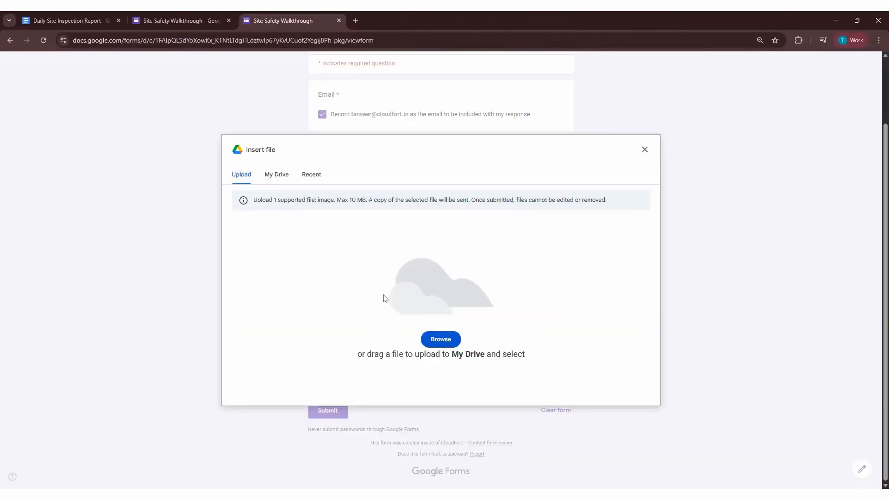
left_click(446, 343)
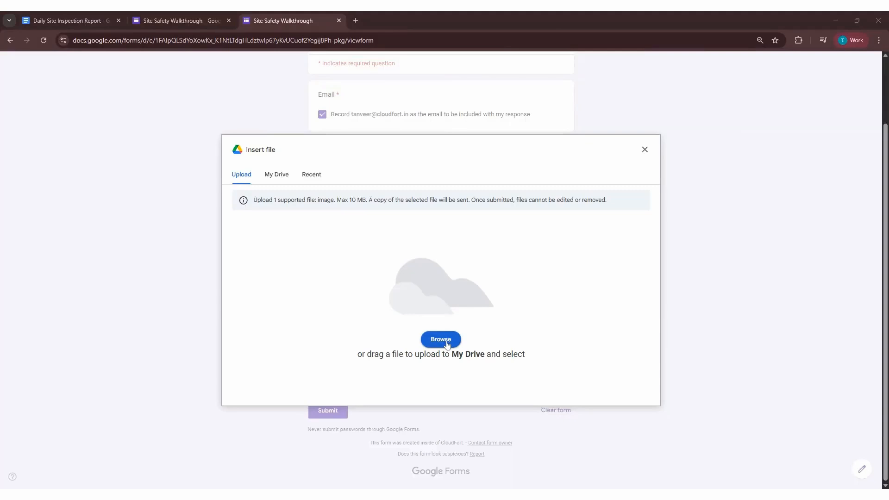
double_click(272, 325)
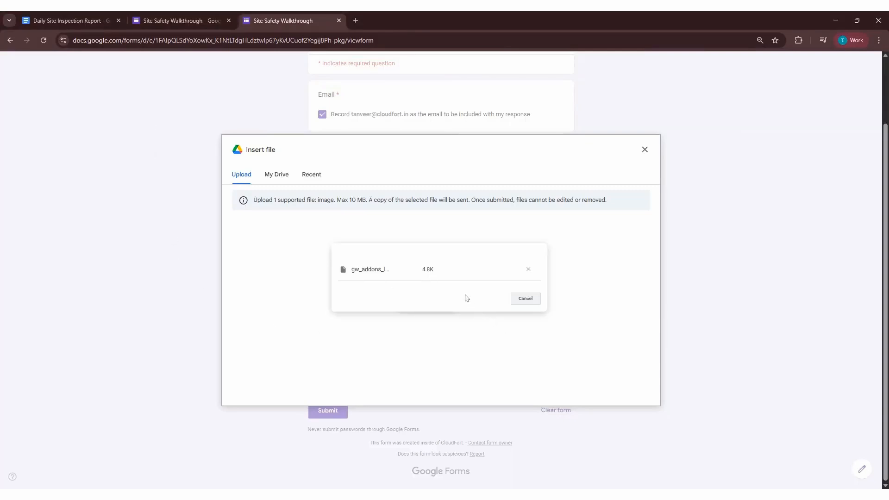
left_click(342, 413)
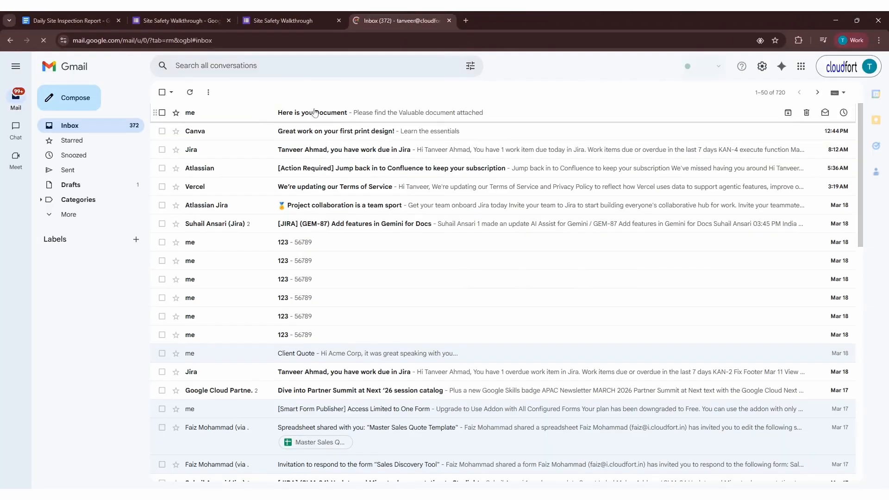
- Open the "Here is you Document" email, check its message text and preview the attached Site Safety Document.pdf
left_click(314, 113)
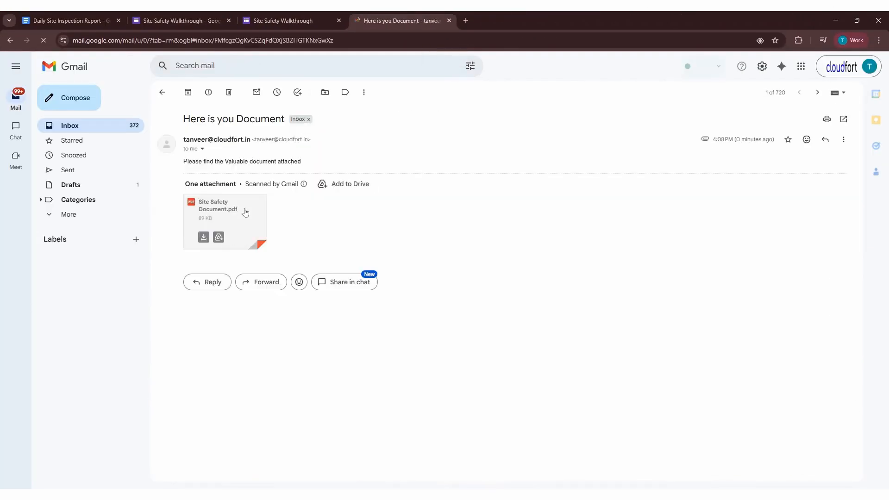
left_click_drag(184, 162, 327, 166)
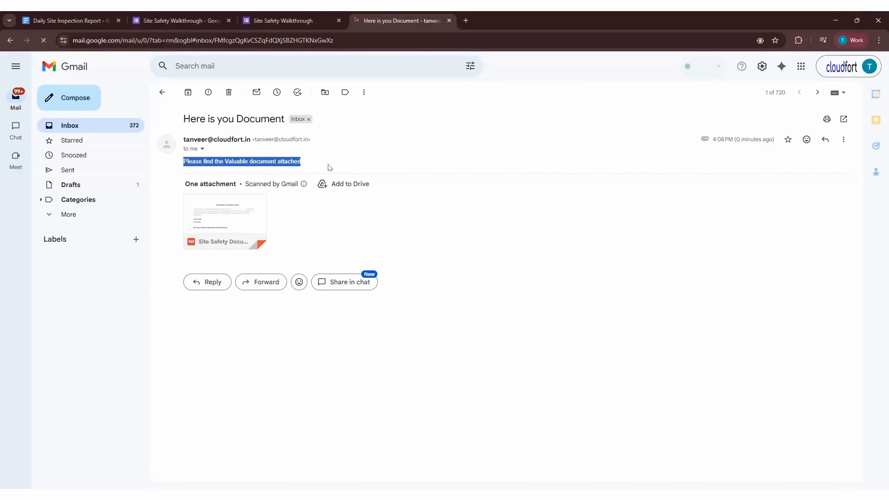
left_click(230, 222)
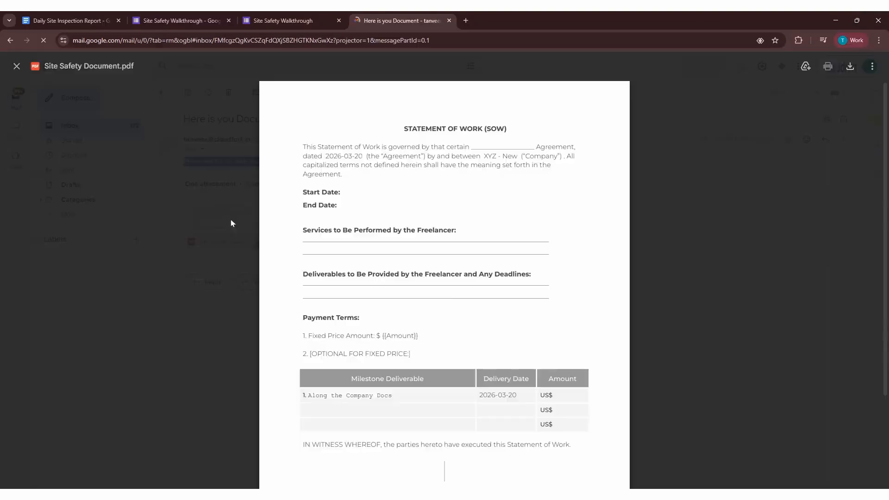
- Examine the emailed PDF's company name, agreement date, milestone description and delivery date, then continue through the rest of the document
scroll(490, 179, "up", 5)
scroll(490, 178, "up", 1)
double_click(491, 179)
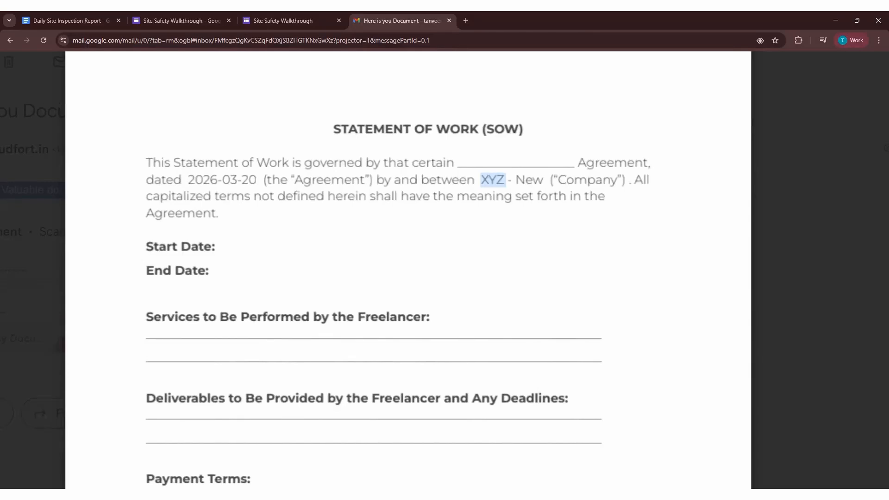
double_click(222, 179)
scroll(408, 269, "down", 10)
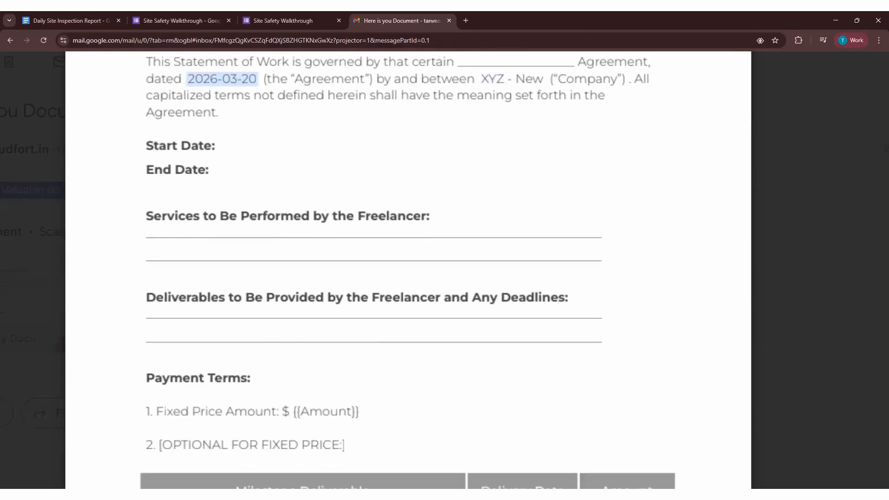
scroll(407, 269, "up", 1)
left_click_drag(155, 185, 313, 186)
double_click(507, 185)
scroll(407, 269, "down", 14)
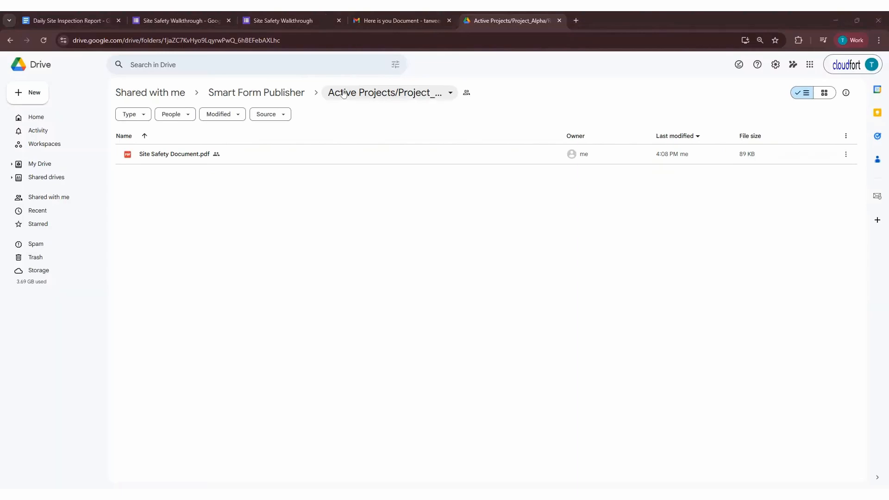
- Preview Site Safety Document.pdf in the Active Projects Drive folder, check the site photo on page two, and close the preview
double_click(303, 153)
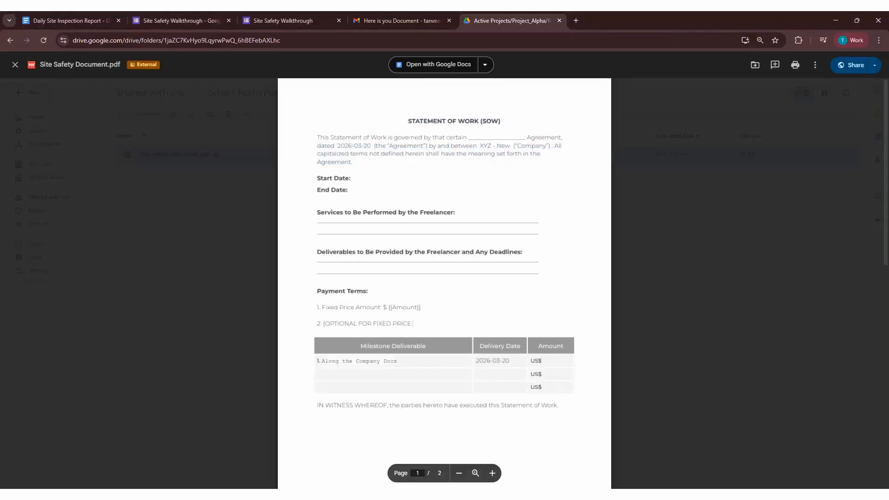
scroll(223, 206, "down", 5)
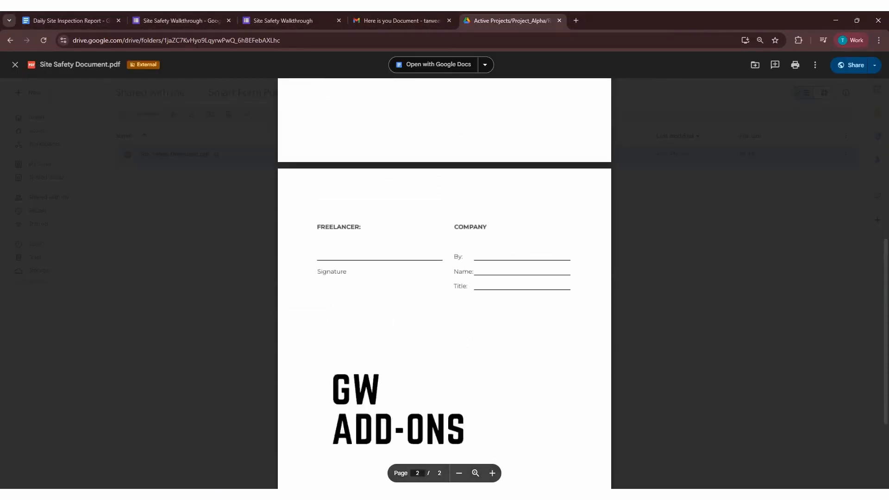
left_click(276, 228)
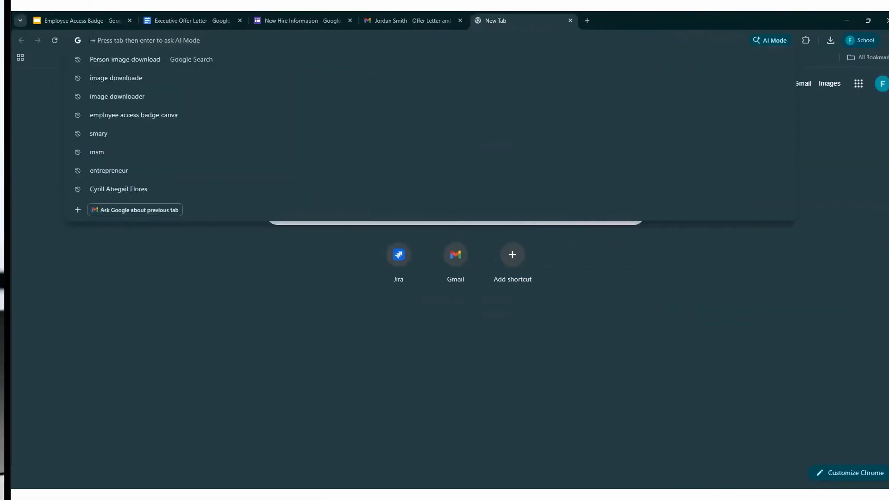
- Open the Smart Form Publisher website at formpublisher.gwaddons.com in the new browser tab
type("sma")
key("Down")
key("Return")
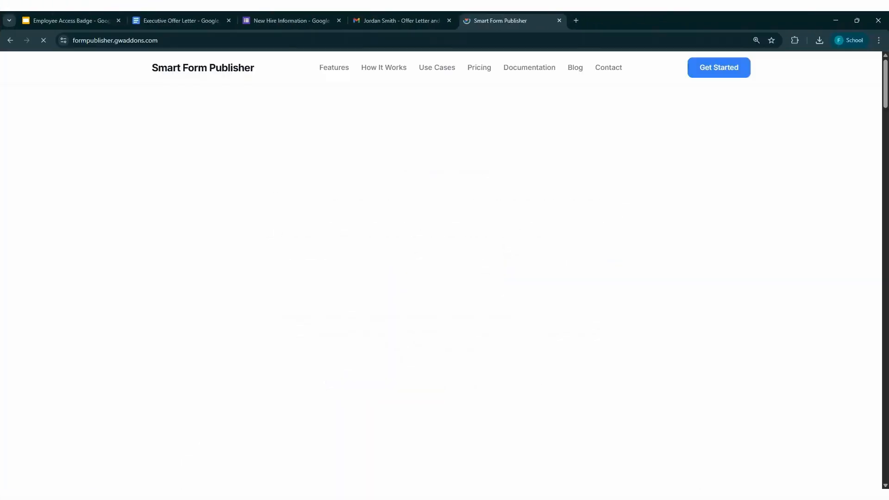
scroll(326, 113, "down", 1)
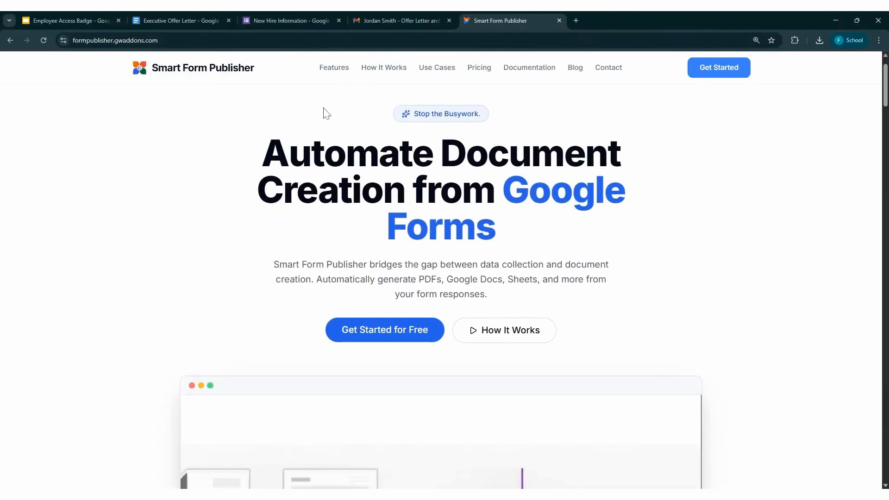
- Review the website's Features page from automated document generation down to the closing offer to get started
left_click(329, 75)
scroll(299, 268, "down", 6)
scroll(301, 269, "up", 1)
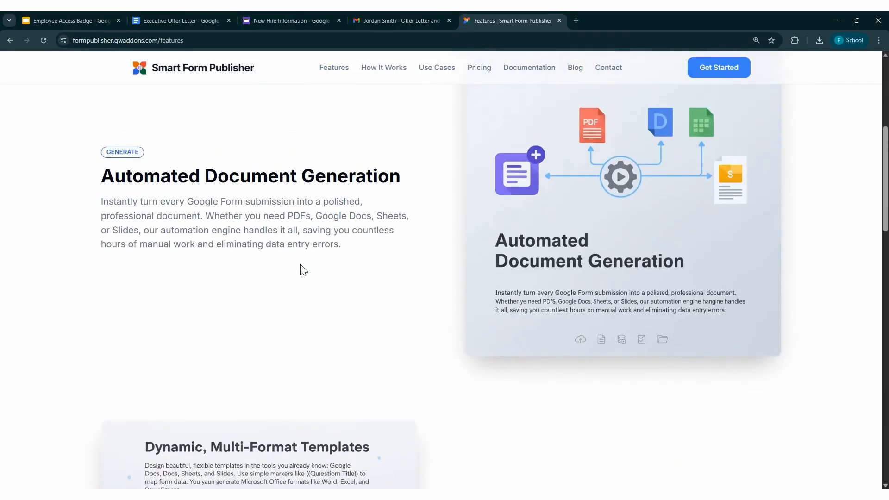
scroll(303, 270, "down", 19)
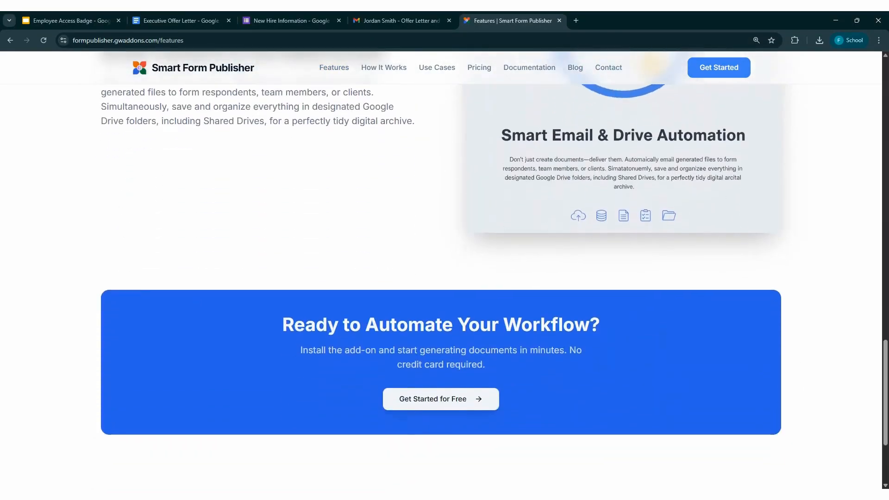
scroll(441, 278, "down", 3)
scroll(383, 275, "up", 1)
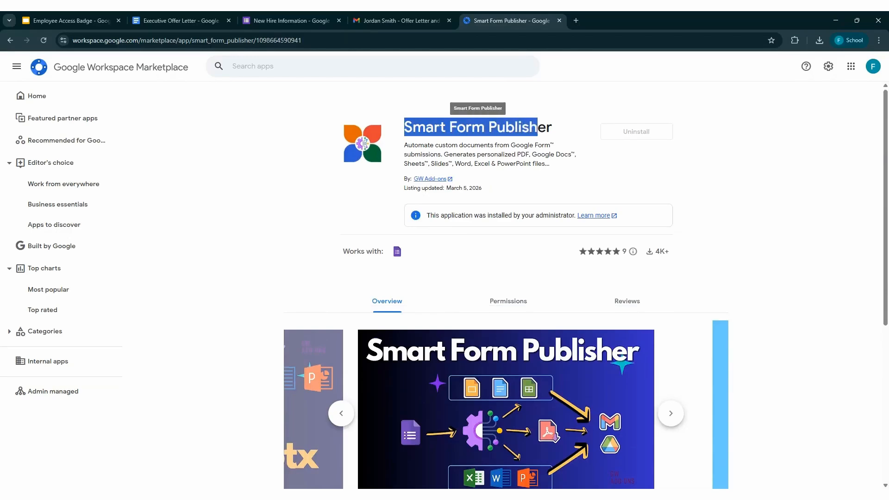
- Open the GW Add-ons developer site from the Smart Form Publisher Marketplace listing and browse its add-on catalogue
left_click(436, 180)
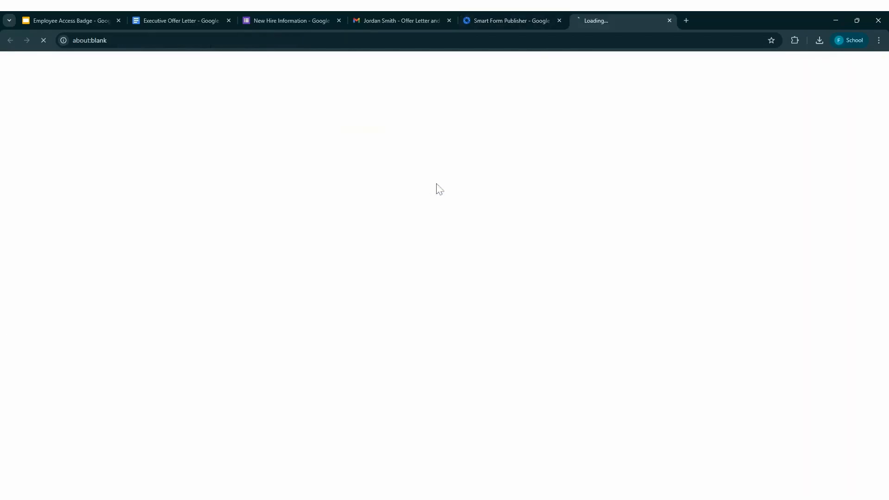
scroll(230, 236, "down", 10)
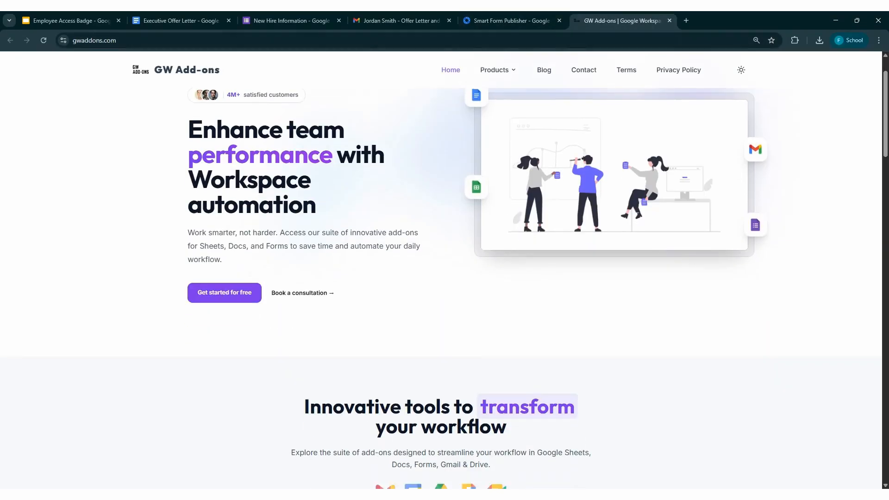
scroll(230, 236, "down", 10)
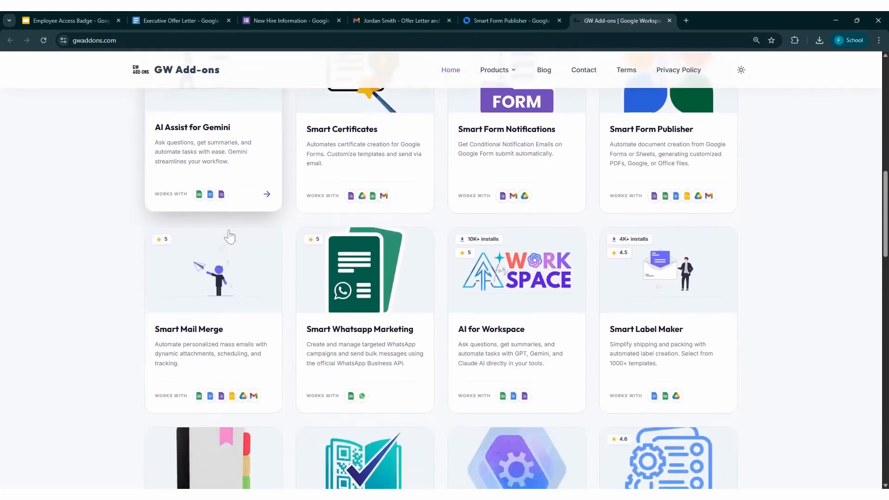
scroll(229, 236, "up", 20)
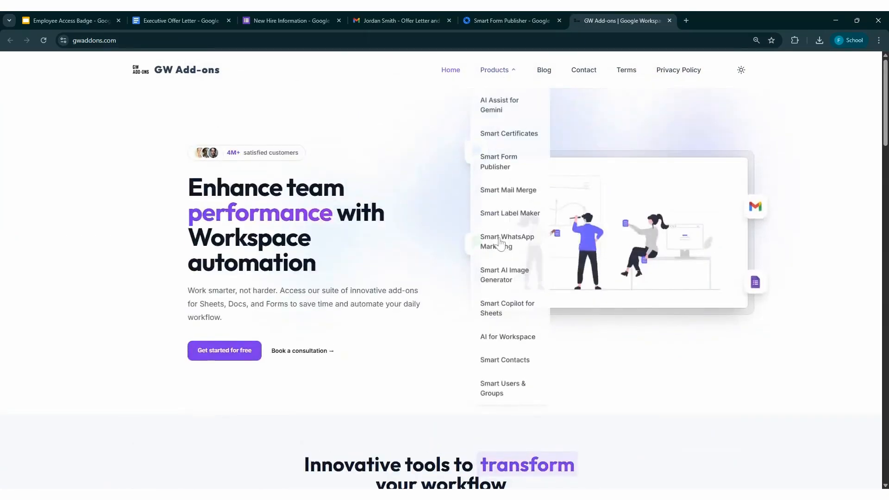
- Open the Smart Form Publisher page from the GW Add-ons product list and look through its feature overview
scroll(500, 290, "down", 1)
left_click(503, 169)
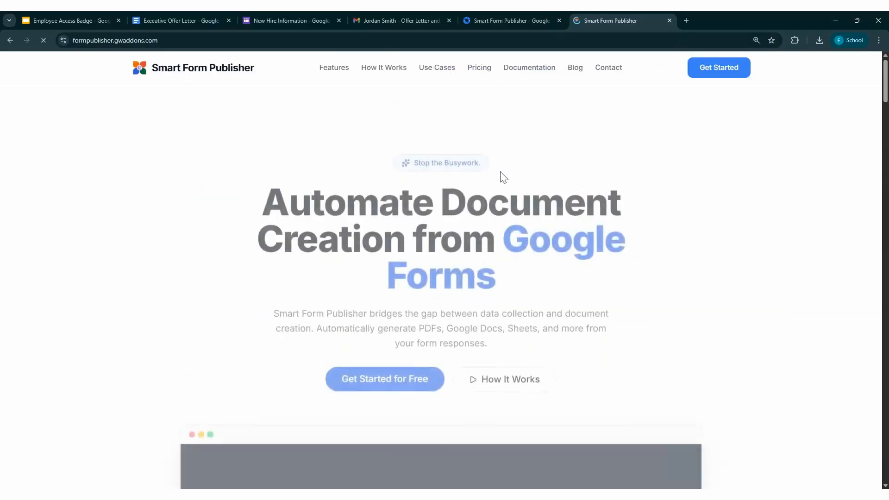
scroll(404, 325, "down", 8)
scroll(406, 334, "down", 20)
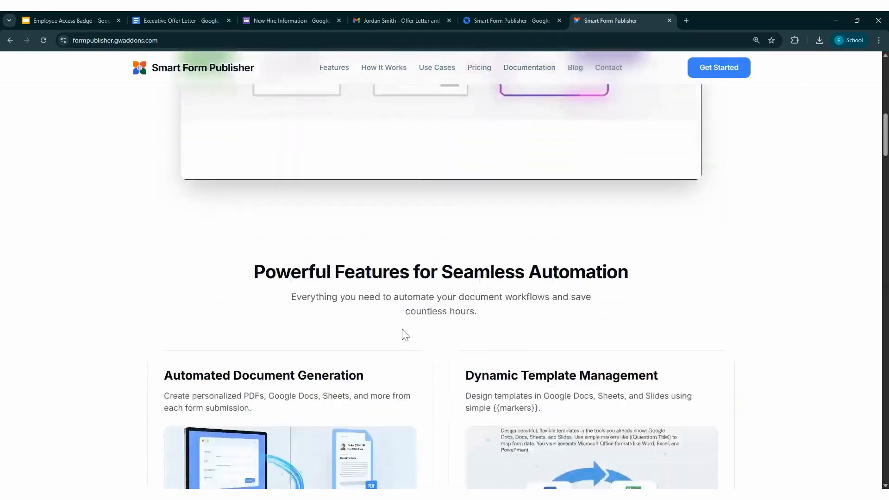